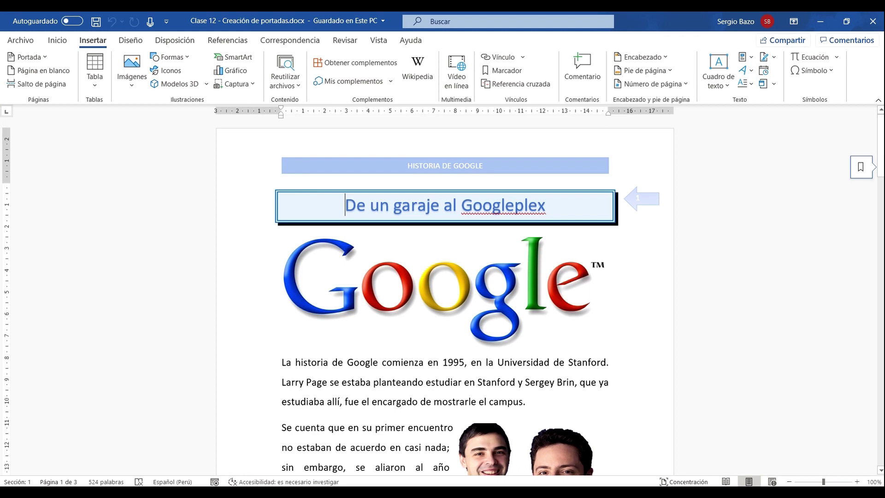
# - With the cursor in the story text, open and browse the Insertar > Portada cover gallery
pyautogui.click(387, 399)
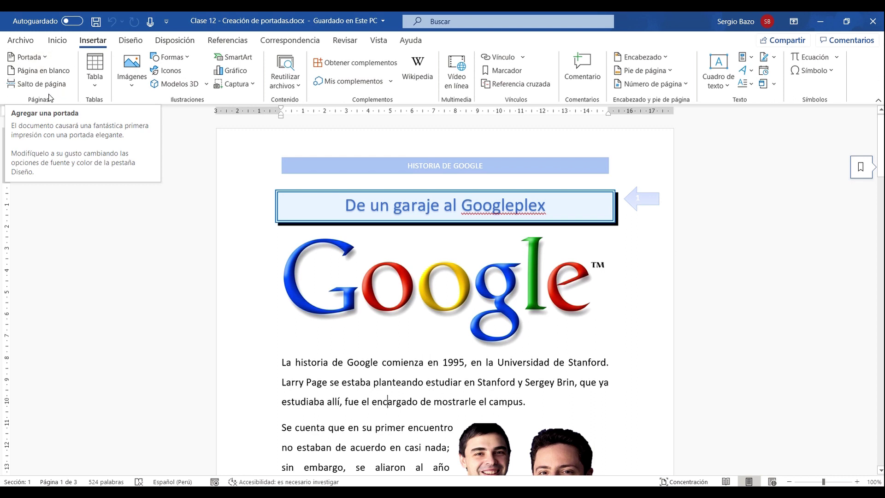
pyautogui.click(35, 57)
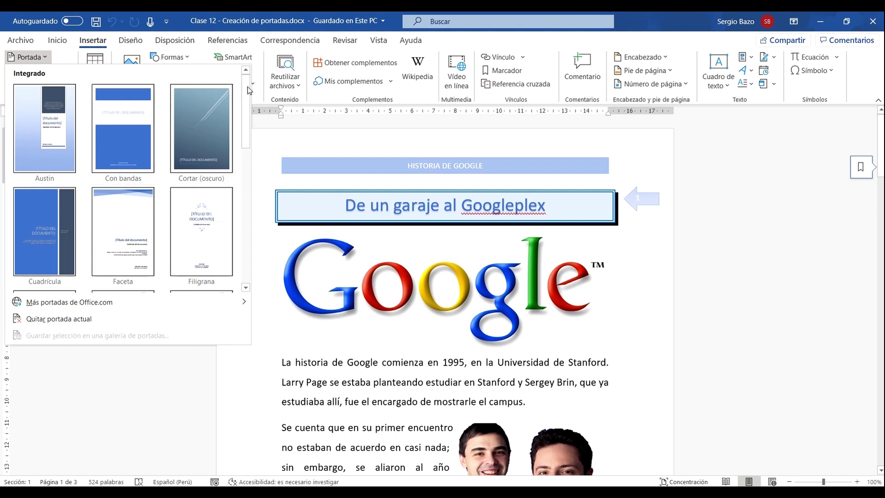
pyautogui.moveTo(248, 87)
pyautogui.mouseDown()
pyautogui.moveTo(258, 232)
pyautogui.moveTo(250, 74)
pyautogui.mouseUp()
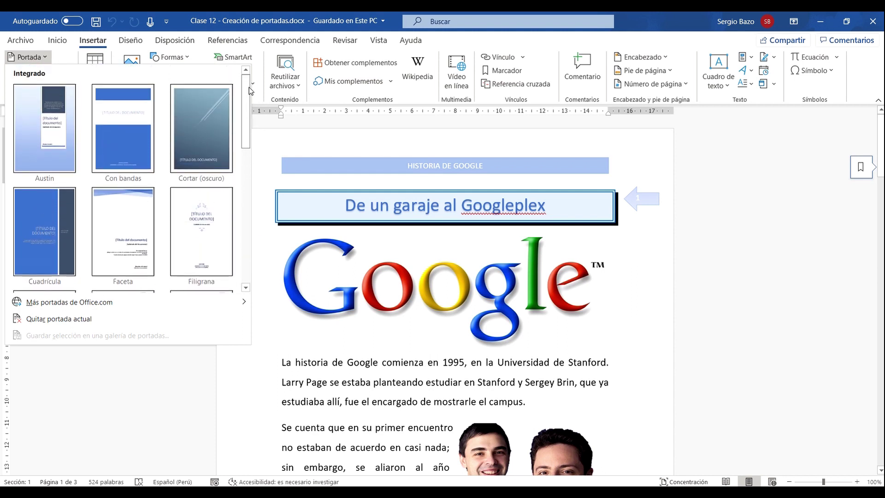
# - Insert the Austin cover page and scroll through the now 4-page document to check it
pyautogui.click(30, 132)
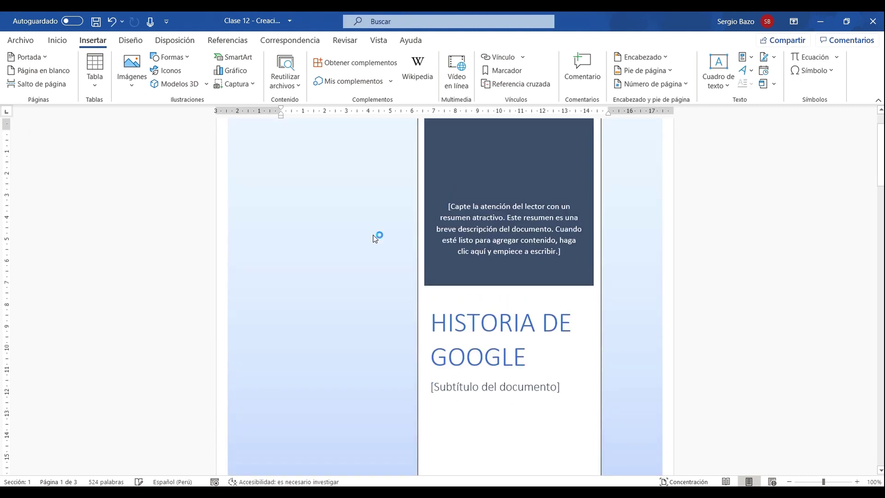
pyautogui.scroll(-2, 373, 236)
pyautogui.scroll(-1, 374, 236)
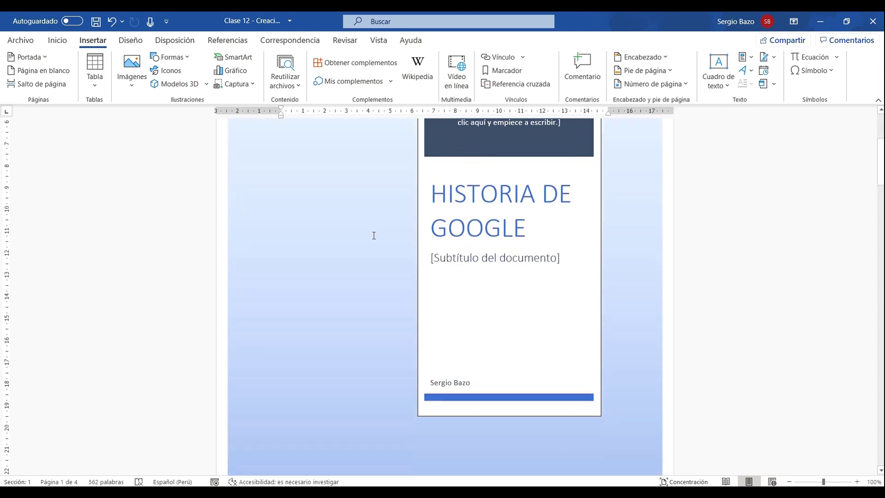
pyautogui.scroll(-3, 373, 236)
pyautogui.scroll(-3, 373, 236)
pyautogui.scroll(-2, 373, 236)
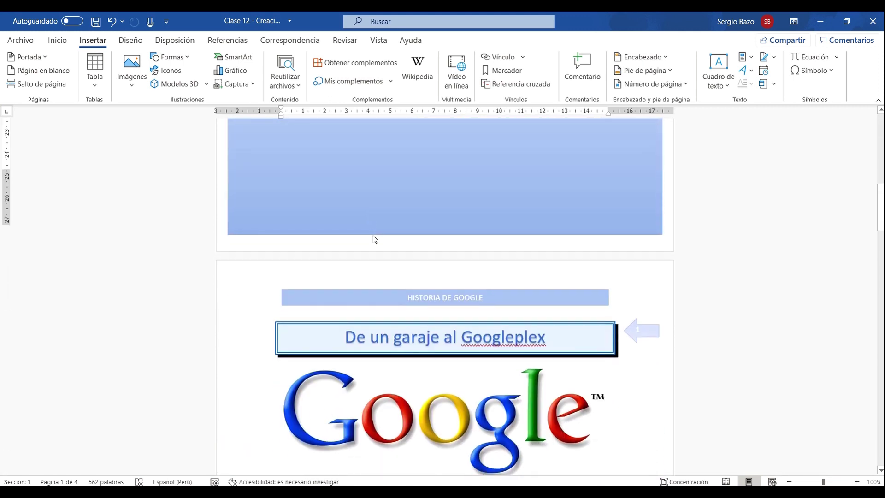
pyautogui.scroll(-2, 374, 234)
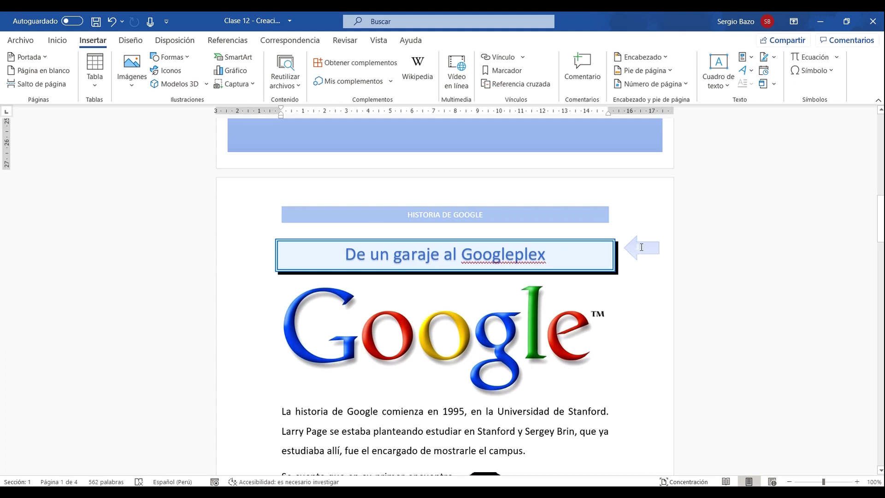
pyautogui.scroll(2, 641, 247)
pyautogui.scroll(2, 641, 247)
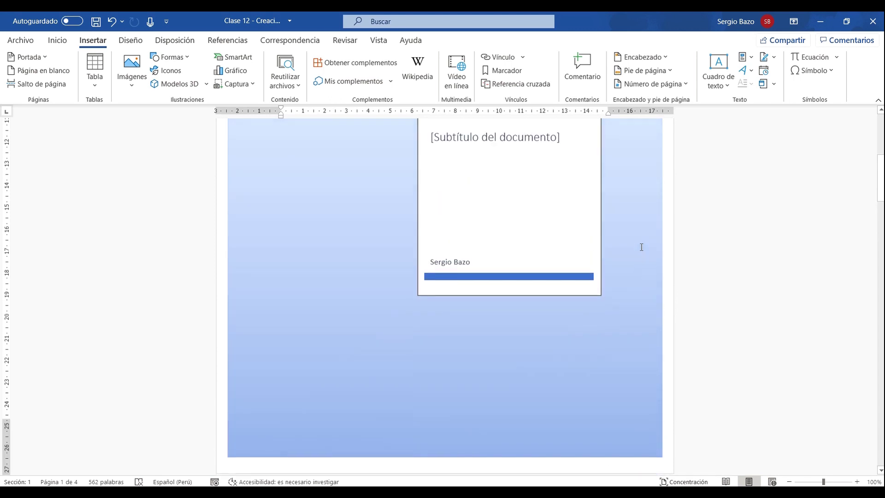
pyautogui.scroll(1, 641, 247)
pyautogui.scroll(3, 641, 247)
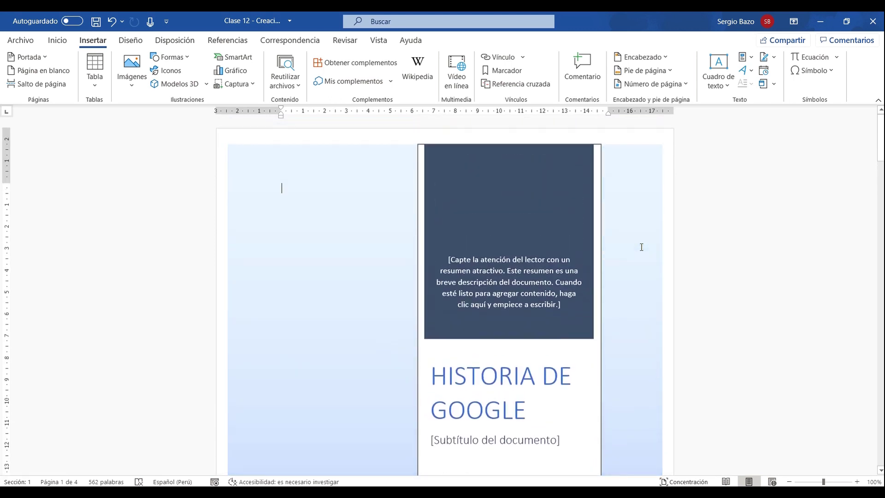
# - Click into the cover's left panel and summary placeholder to inspect the cover layout
pyautogui.click(314, 233)
pyautogui.scroll(-3, 477, 373)
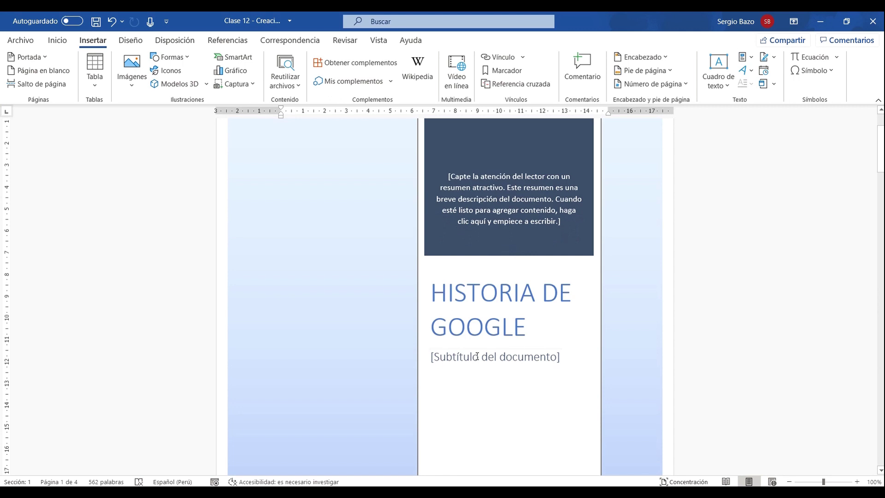
pyautogui.click(491, 197)
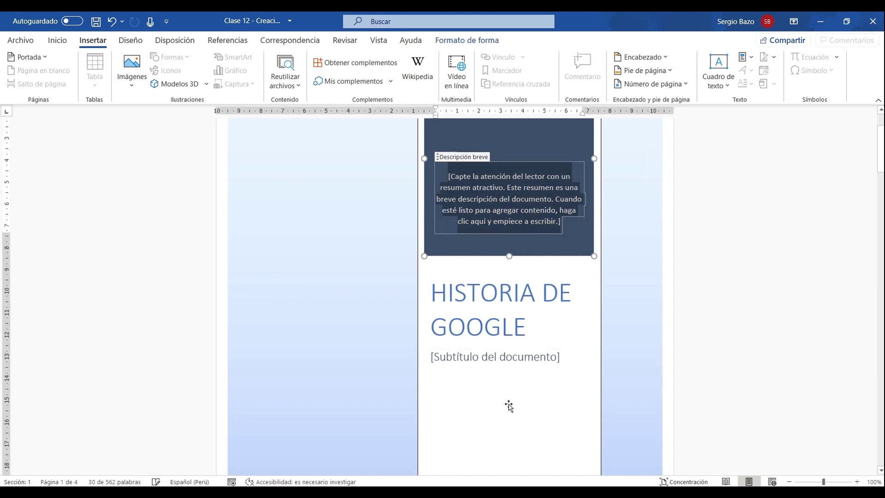
pyautogui.scroll(-3, 508, 405)
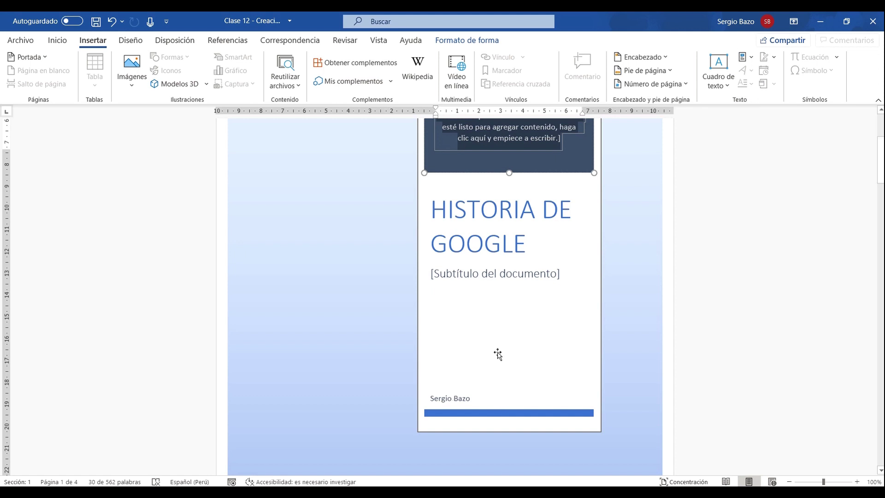
pyautogui.scroll(-4, 498, 354)
pyautogui.scroll(-4, 498, 353)
pyautogui.scroll(4, 498, 353)
pyautogui.scroll(5, 498, 355)
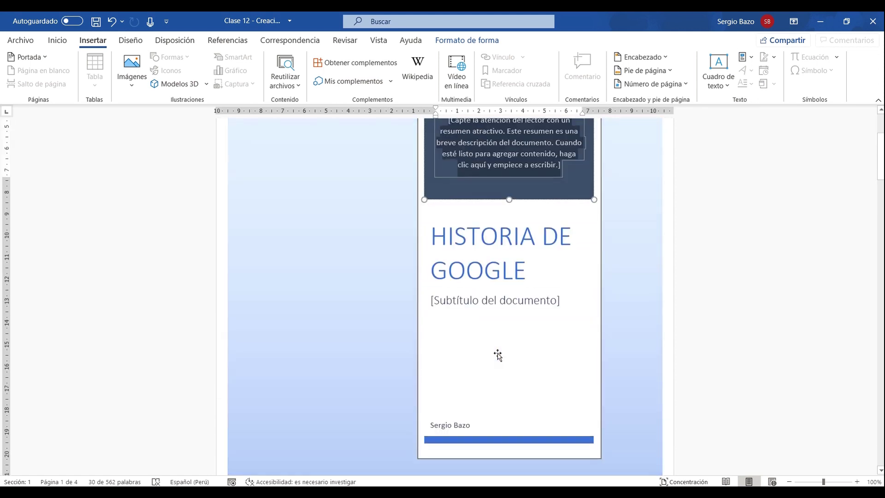
pyautogui.scroll(5, 497, 356)
# - Select the cover's large light-blue background shape
pyautogui.click(300, 178)
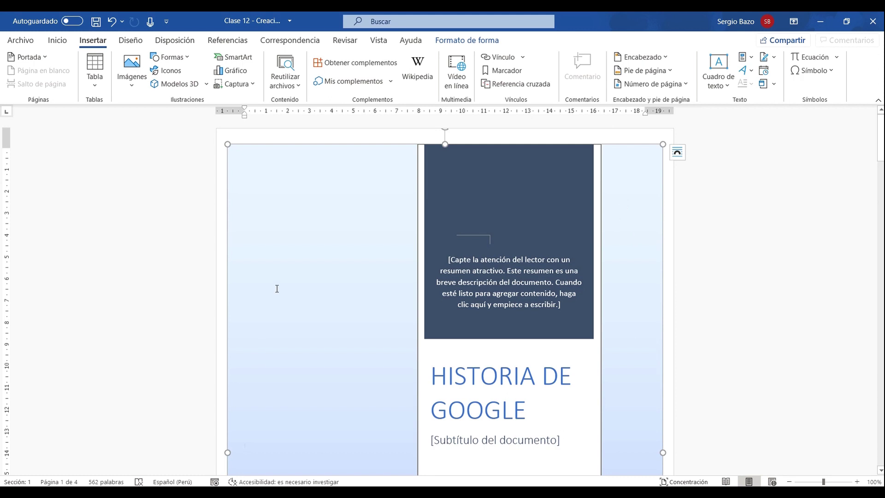
pyautogui.scroll(-5, 278, 282)
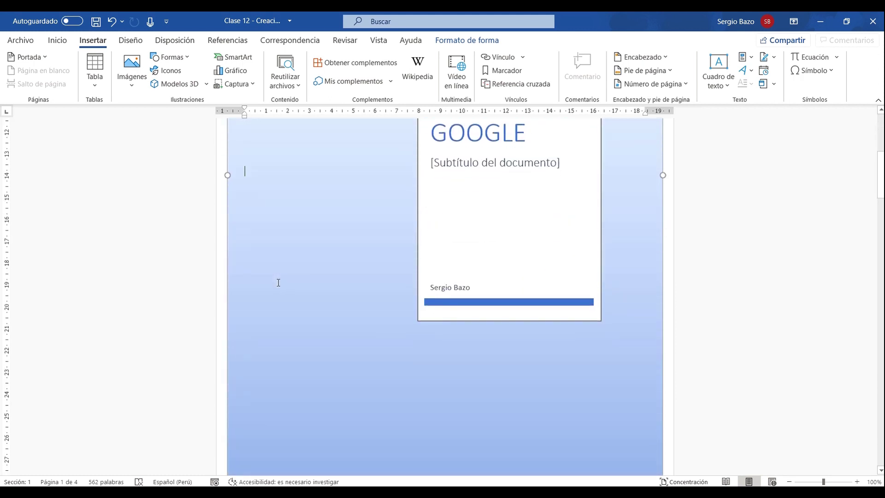
pyautogui.scroll(-4, 278, 283)
pyautogui.scroll(2, 279, 284)
pyautogui.scroll(2, 279, 284)
pyautogui.scroll(2, 279, 285)
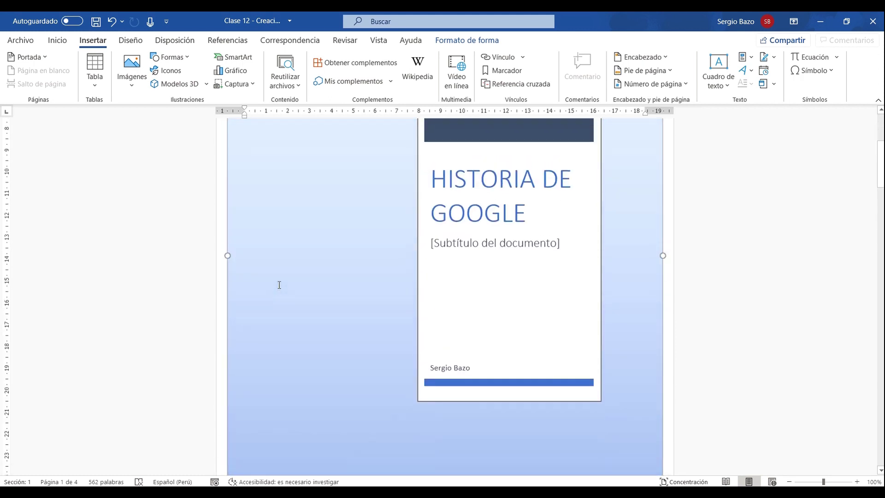
pyautogui.scroll(3, 278, 285)
pyautogui.scroll(1, 279, 284)
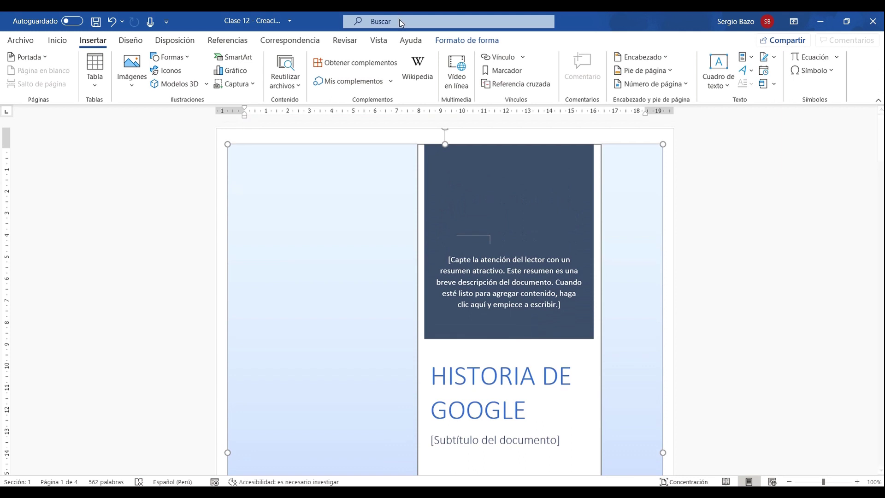
# - Apply the solid blue theme style from Formato de forma's Estilos de forma to the background shape
pyautogui.click(486, 42)
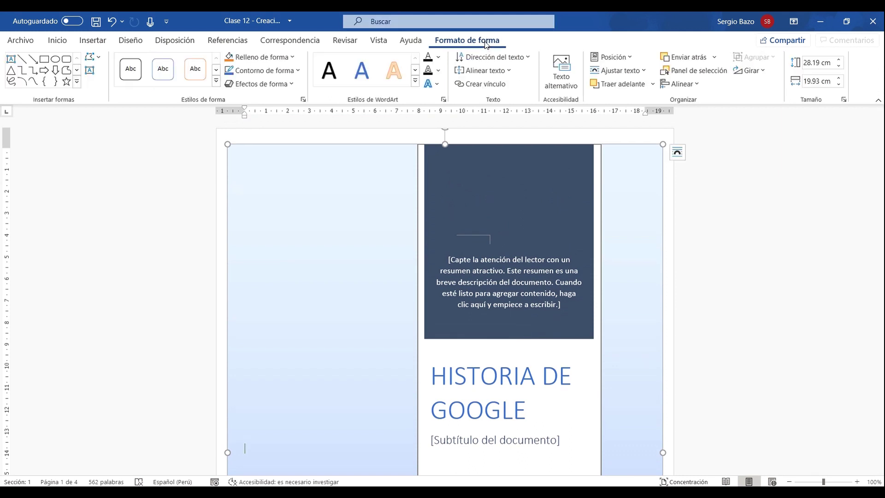
pyautogui.click(217, 81)
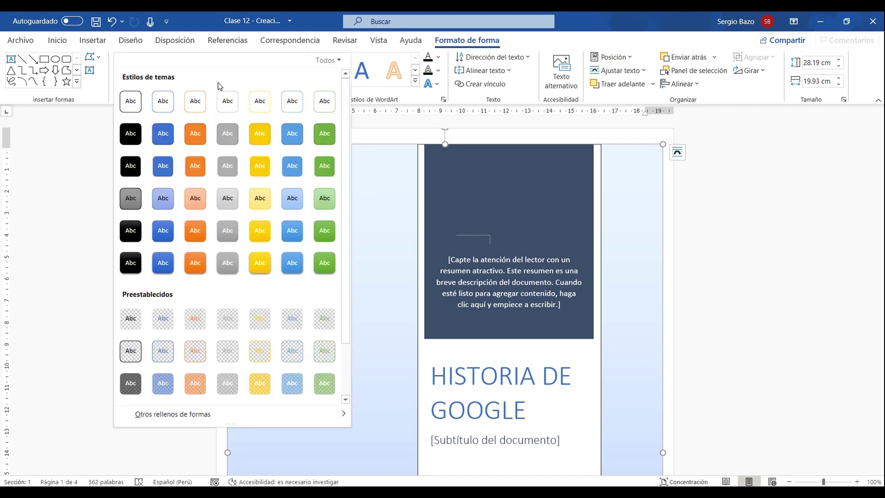
pyautogui.click(167, 139)
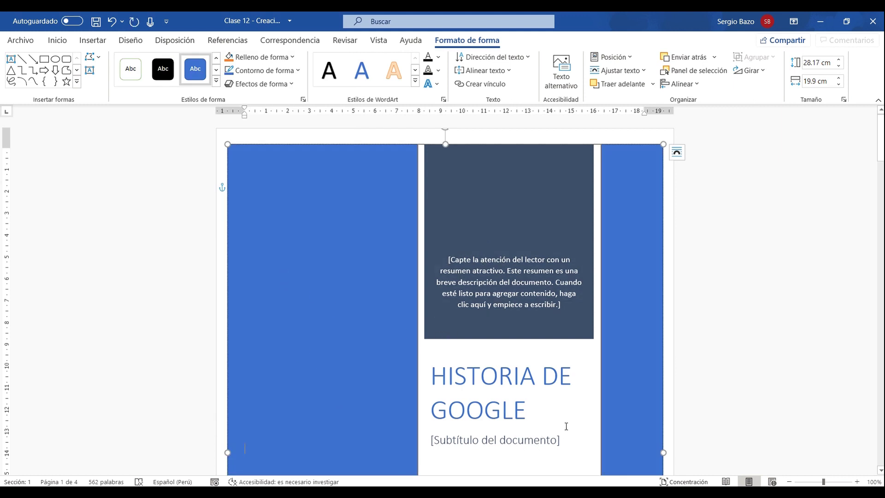
pyautogui.click(595, 434)
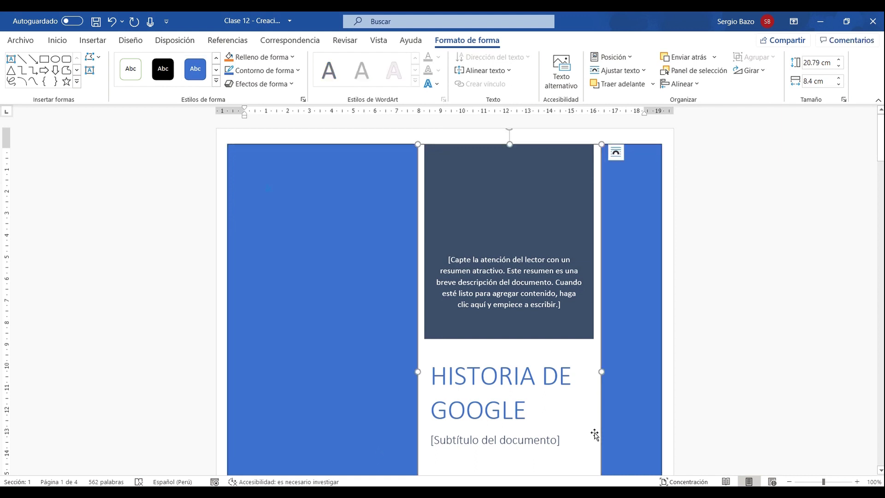
# - Select the cover's dark summary box and the blue bar at its bottom
pyautogui.click(573, 161)
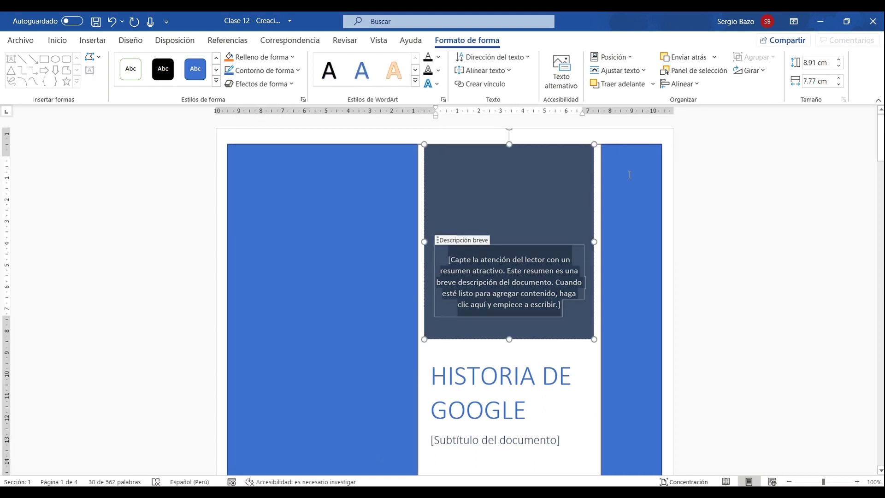
pyautogui.click(595, 170)
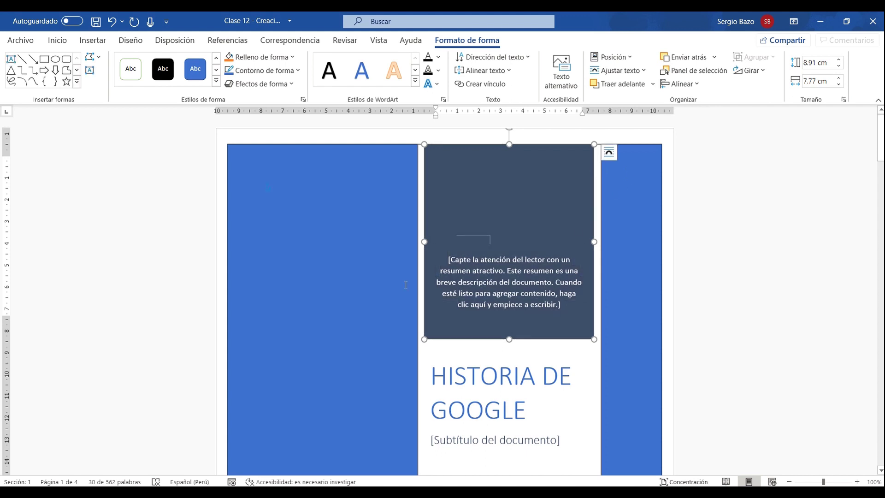
pyautogui.scroll(-2, 345, 289)
pyautogui.scroll(-3, 347, 288)
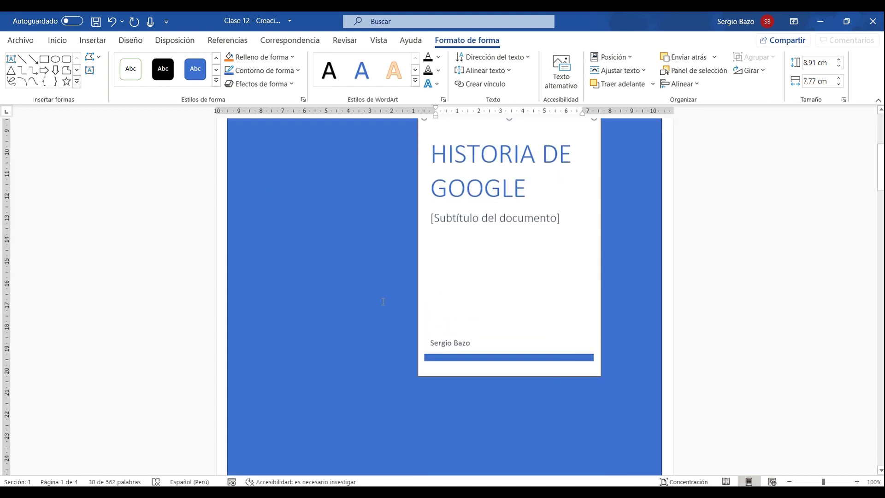
pyautogui.click(533, 356)
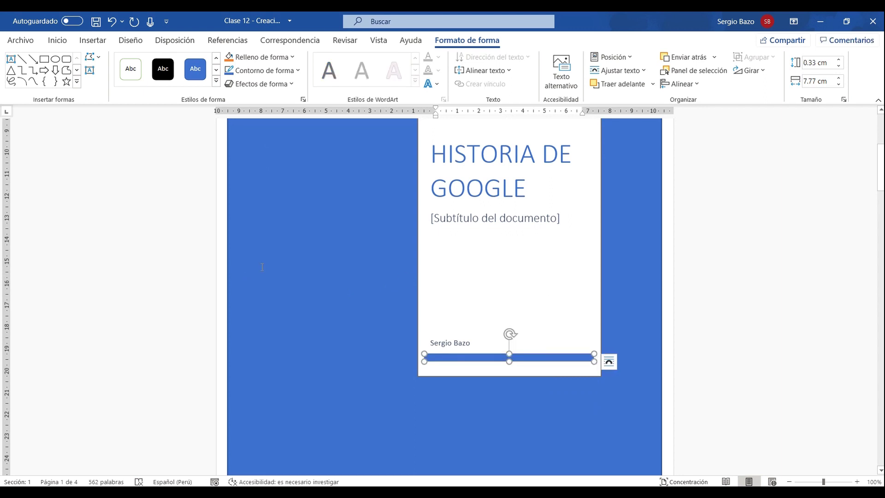
pyautogui.scroll(4, 263, 266)
pyautogui.scroll(1, 262, 266)
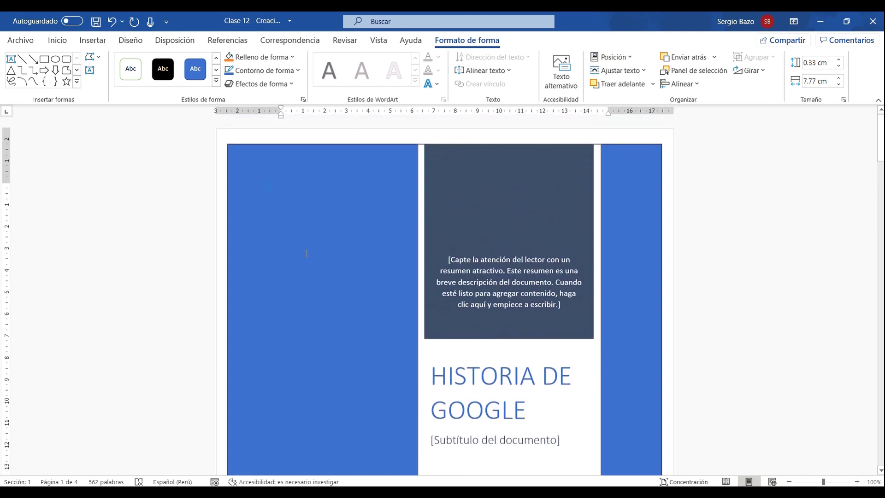
# - Select the Google logo on page 2 and undo the last change with Ctrl+Z
pyautogui.scroll(-2, 306, 254)
pyautogui.scroll(-2, 306, 254)
pyautogui.scroll(-2, 307, 254)
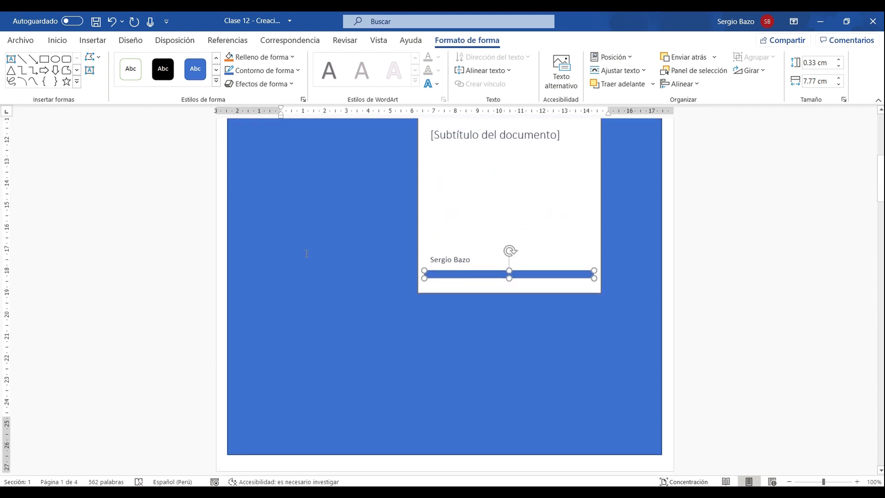
pyautogui.scroll(-2, 306, 254)
pyautogui.scroll(-3, 307, 253)
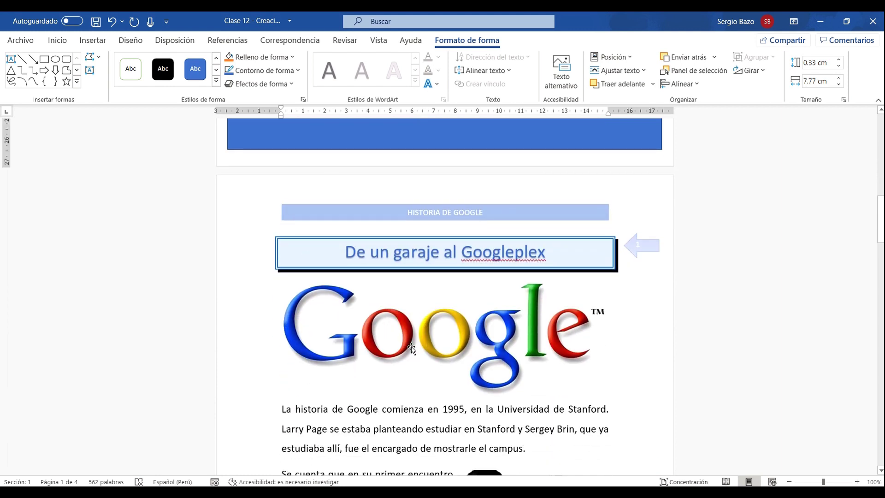
pyautogui.click(411, 349)
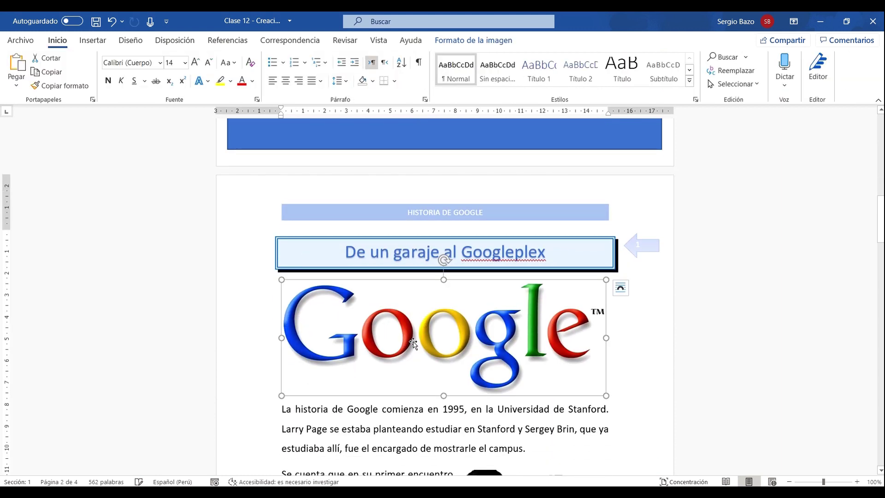
pyautogui.hotkey('ctrl', 'z')
pyautogui.hotkey('ctrl', 'z')
# - Drag the Google logo to the bottom of the cover, beneath the author name and white panel
pyautogui.moveTo(384, 187); pyautogui.dragTo(408, 473)
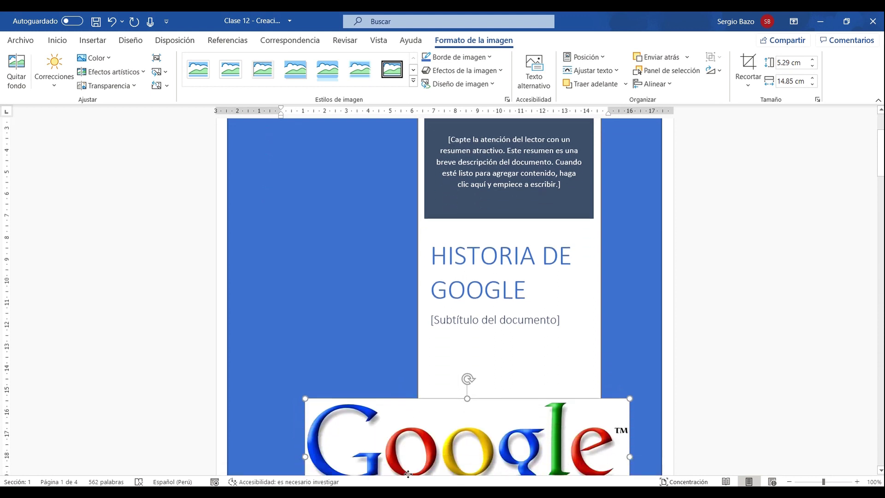
pyautogui.scroll(-4, 408, 474)
pyautogui.moveTo(408, 473)
pyautogui.mouseDown()
pyautogui.moveTo(399, 313)
pyautogui.moveTo(387, 318)
pyautogui.mouseUp()
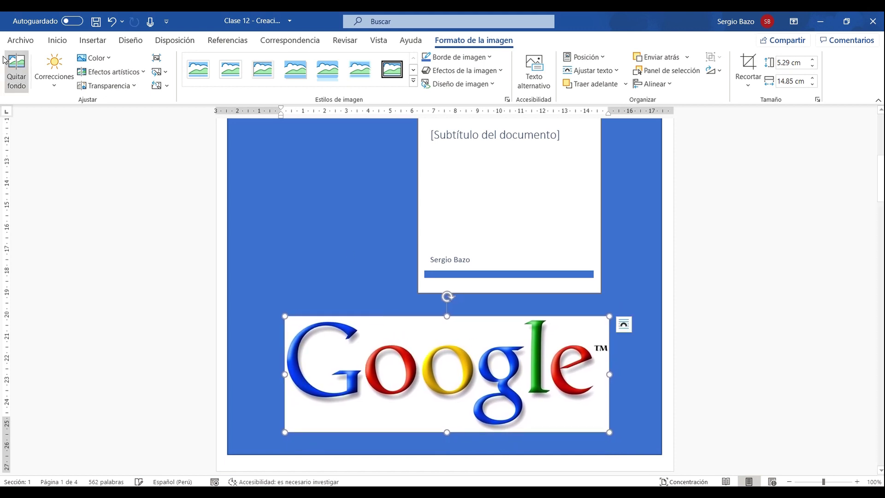
# - Remove the Google logo's white background with Quitar fondo and keep the changes
pyautogui.click(22, 75)
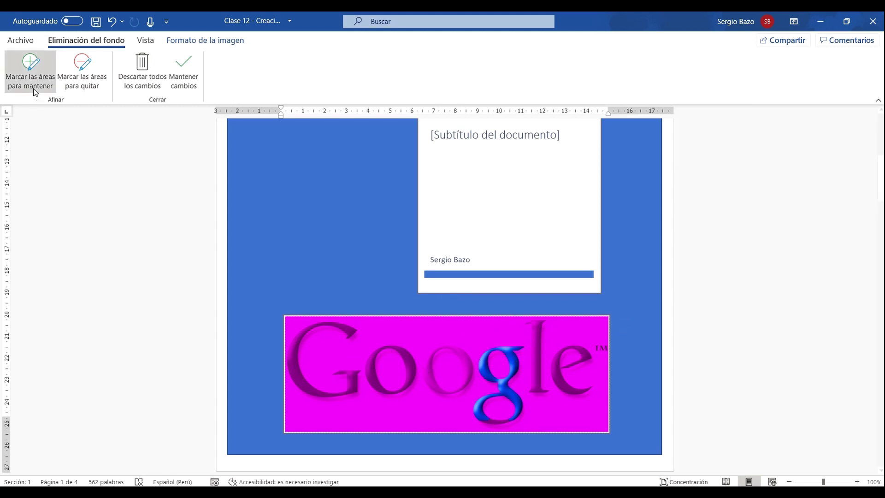
pyautogui.click(184, 72)
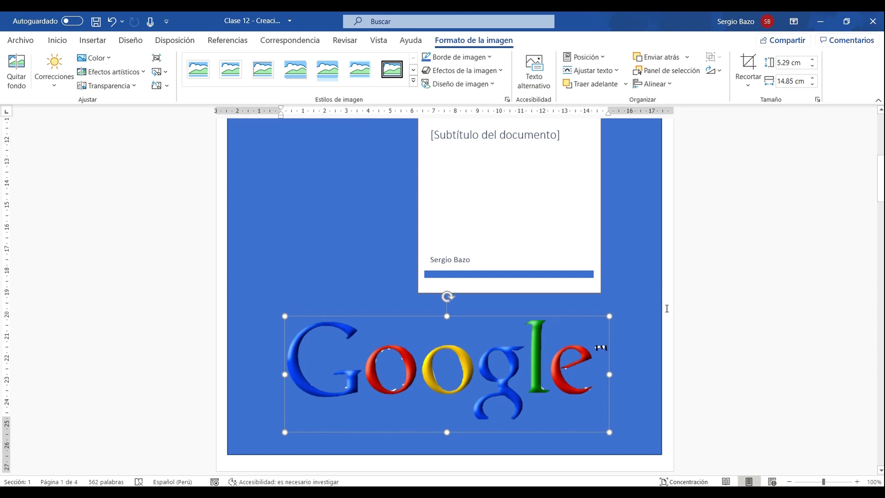
pyautogui.hotkey('ctrl', 'Home')
pyautogui.scroll(-5, 345, 415)
pyautogui.scroll(-5, 347, 413)
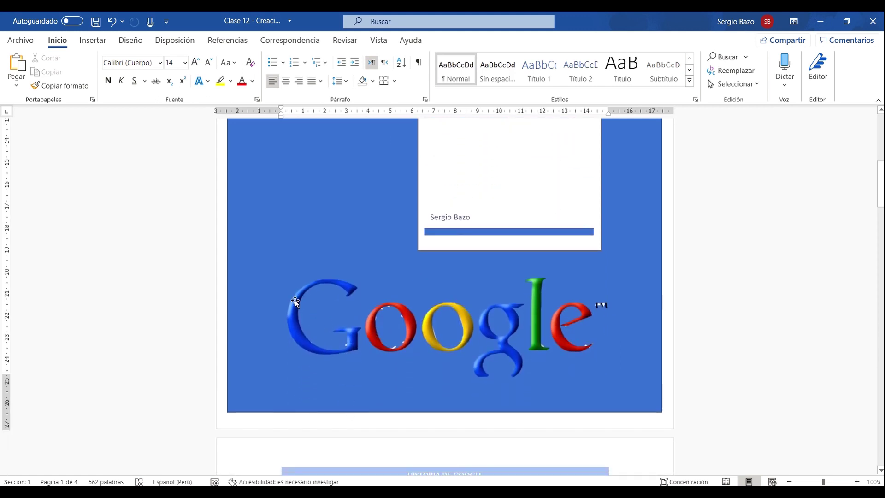
# - Give the Google logo an 18 pt Iluminado glow from Efectos de la imagen
pyautogui.click(297, 302)
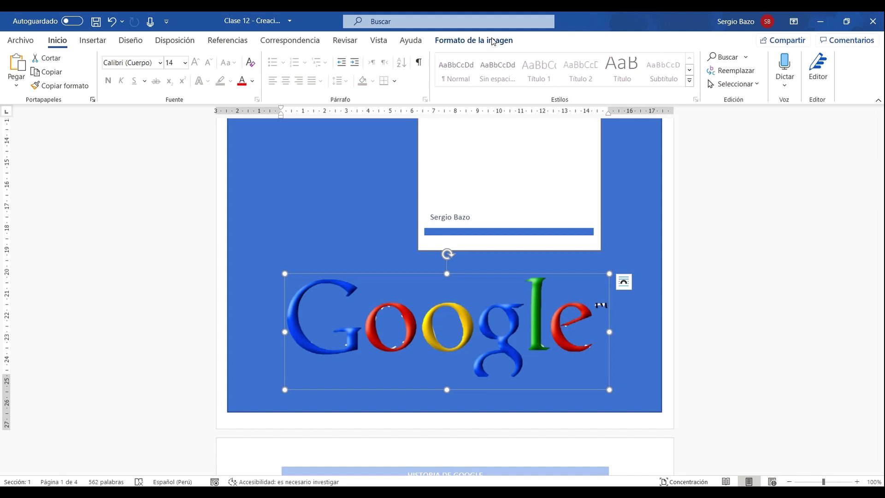
pyautogui.click(473, 41)
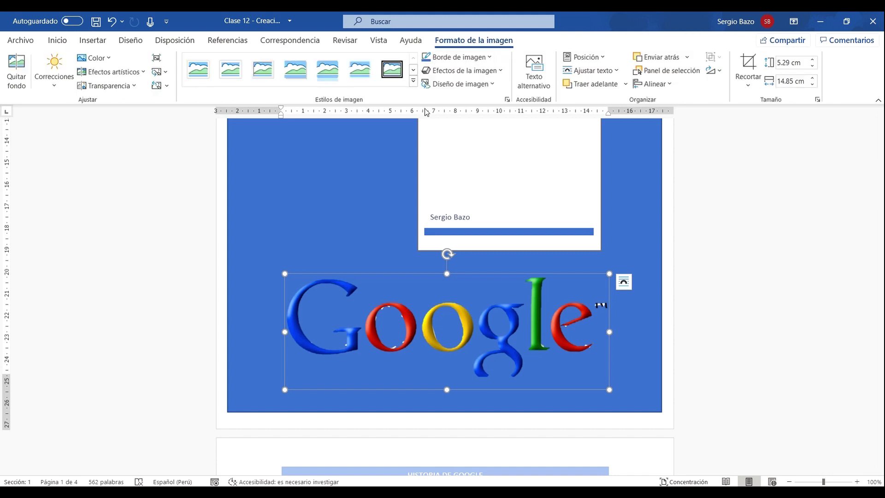
pyautogui.click(469, 85)
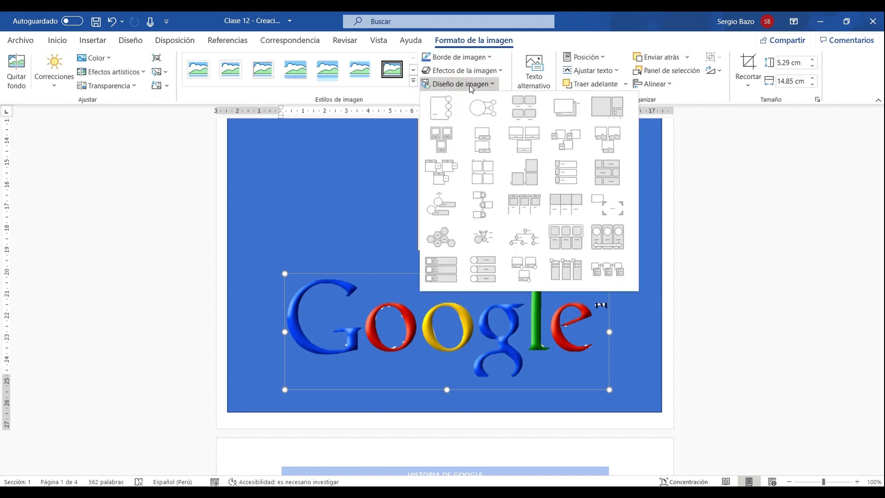
pyautogui.click(469, 85)
pyautogui.click(469, 73)
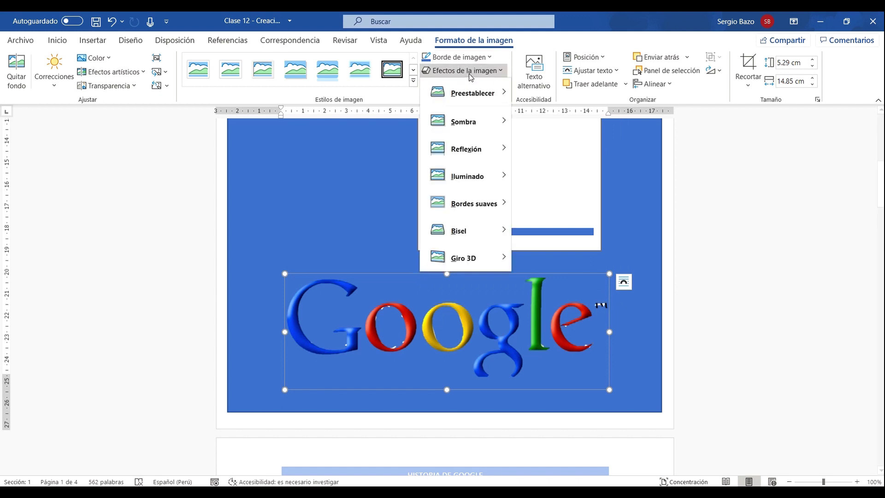
pyautogui.click(460, 177)
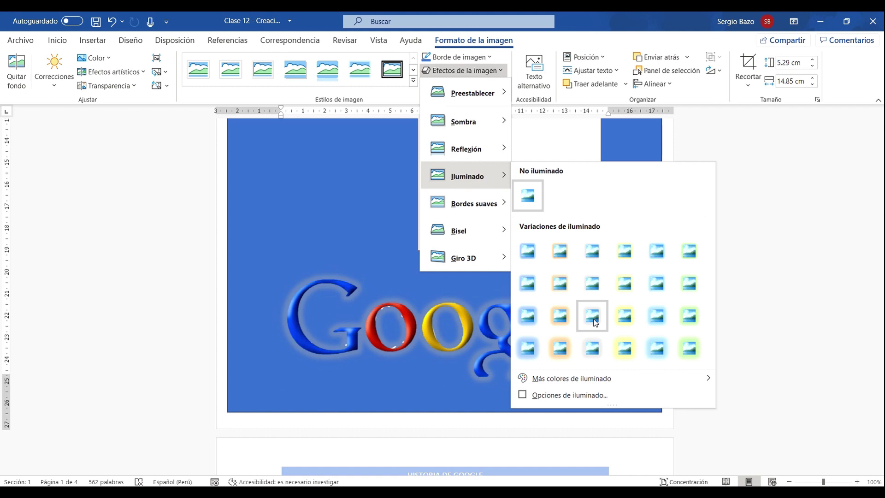
pyautogui.click(590, 346)
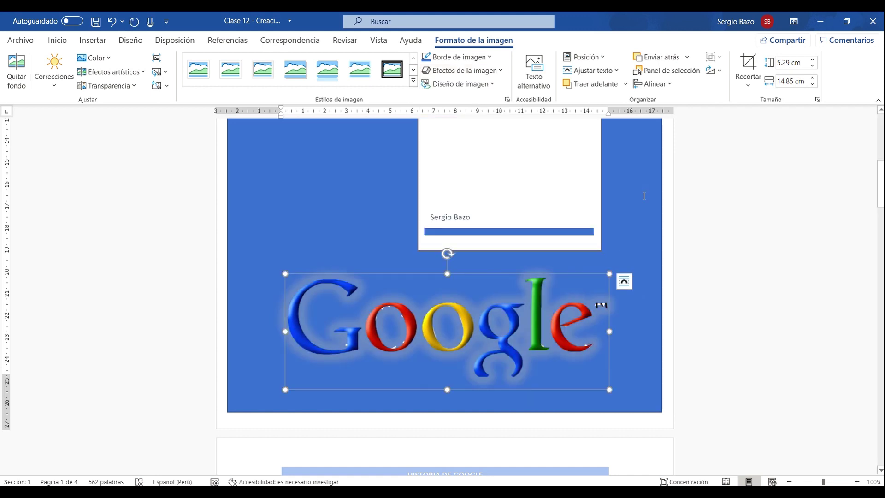
pyautogui.click(665, 264)
# - Delete the Descripción breve summary placeholder text from the cover
pyautogui.scroll(10, 409, 307)
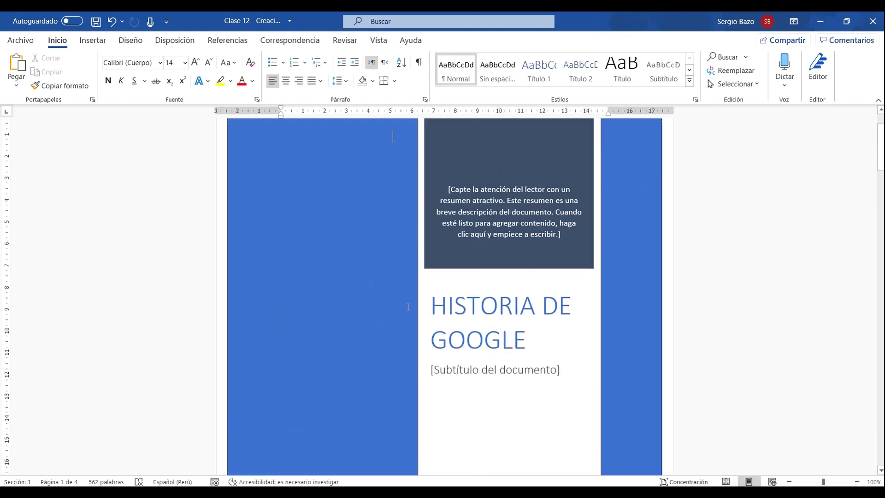
pyautogui.scroll(2, 327, 281)
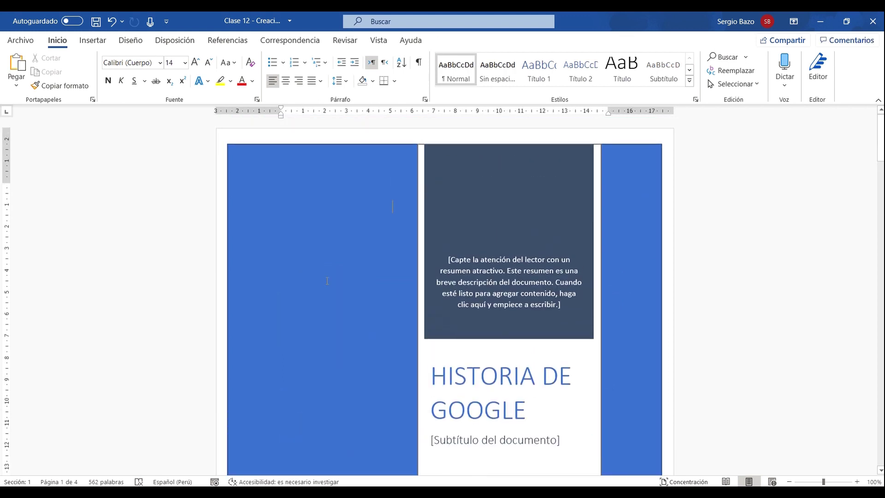
pyautogui.scroll(-3, 493, 170)
pyautogui.click(506, 160)
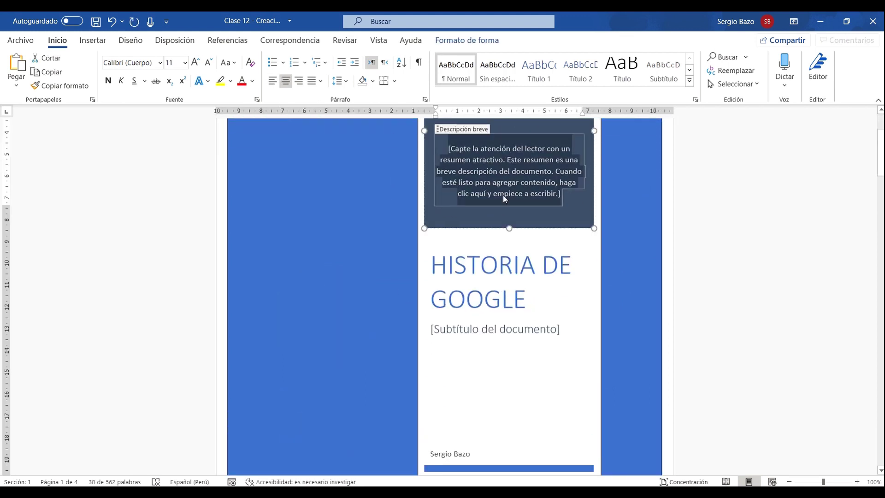
pyautogui.click(472, 130)
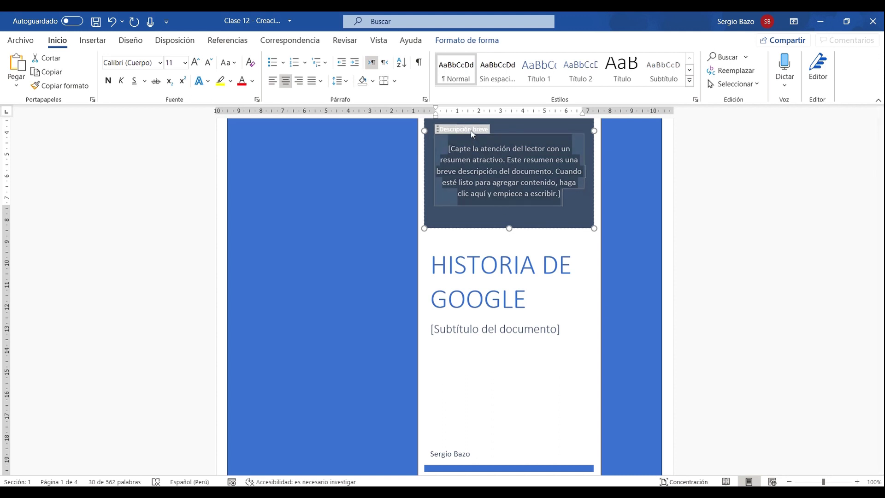
pyautogui.press('Delete')
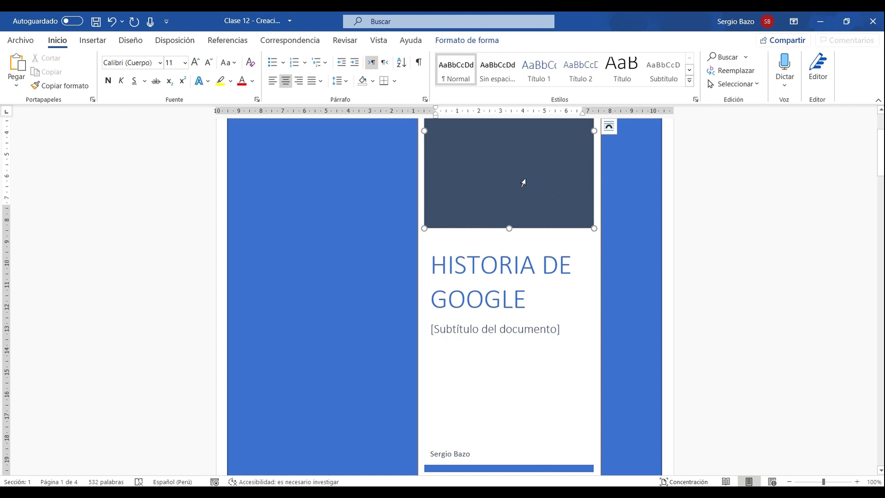
# - Delete the [Subtítulo del documento] placeholder, leaving only the HISTORIA DE GOOGLE title
pyautogui.scroll(-3, 474, 291)
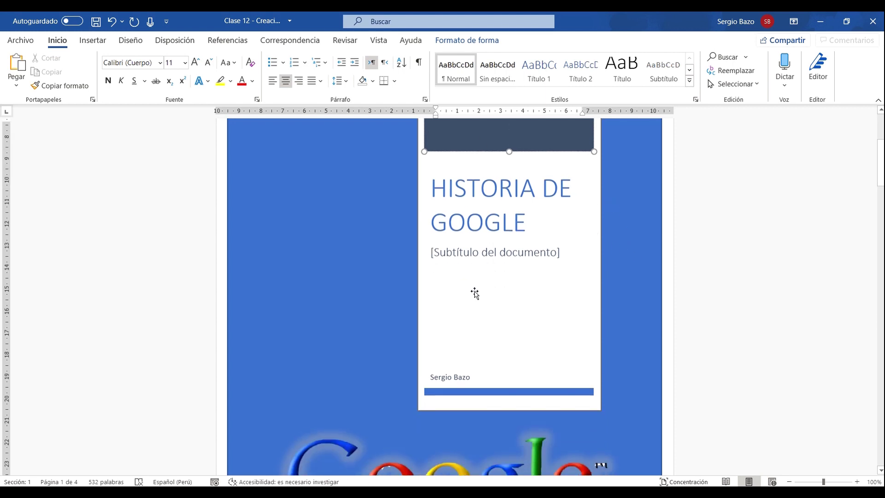
pyautogui.scroll(-3, 480, 212)
pyautogui.click(477, 163)
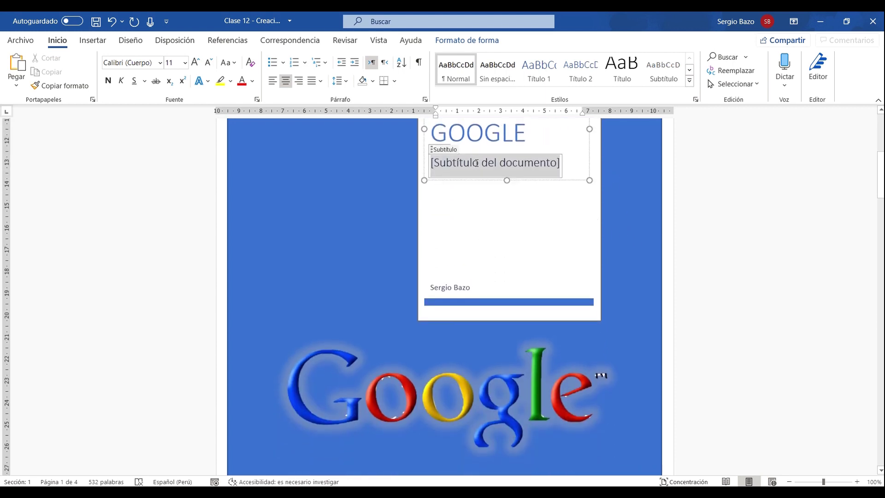
pyautogui.click(474, 180)
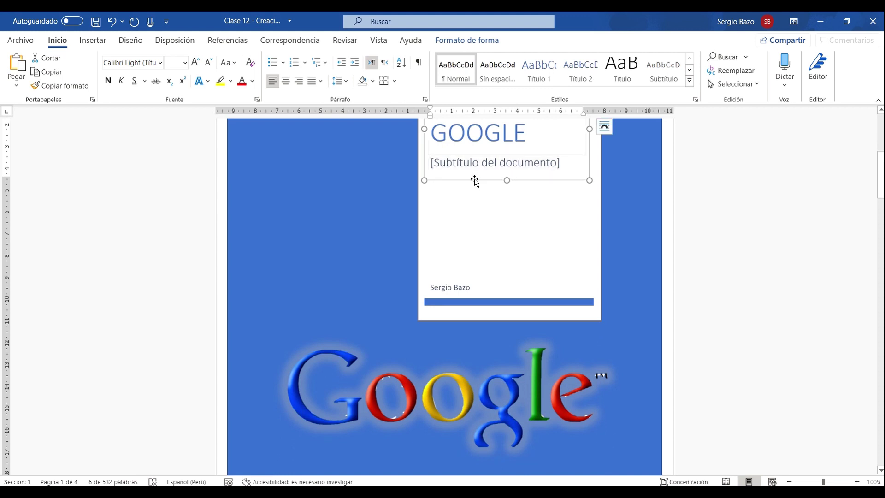
pyautogui.scroll(4, 475, 180)
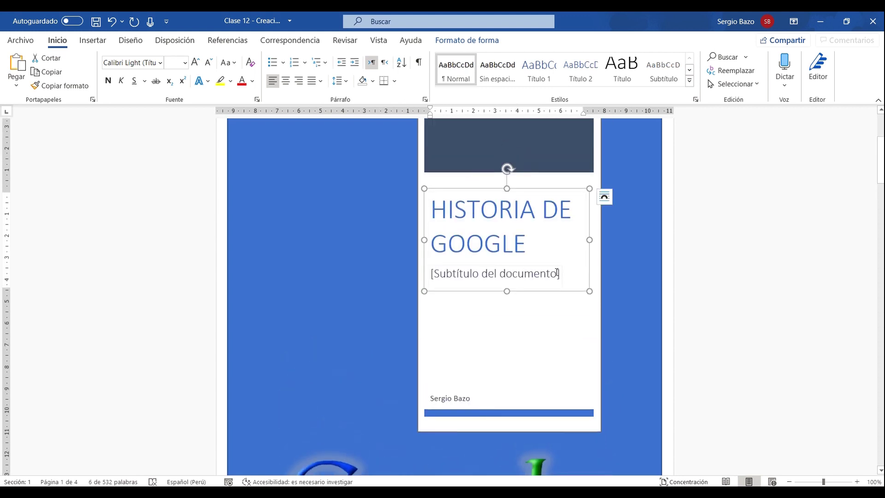
pyautogui.click(561, 274)
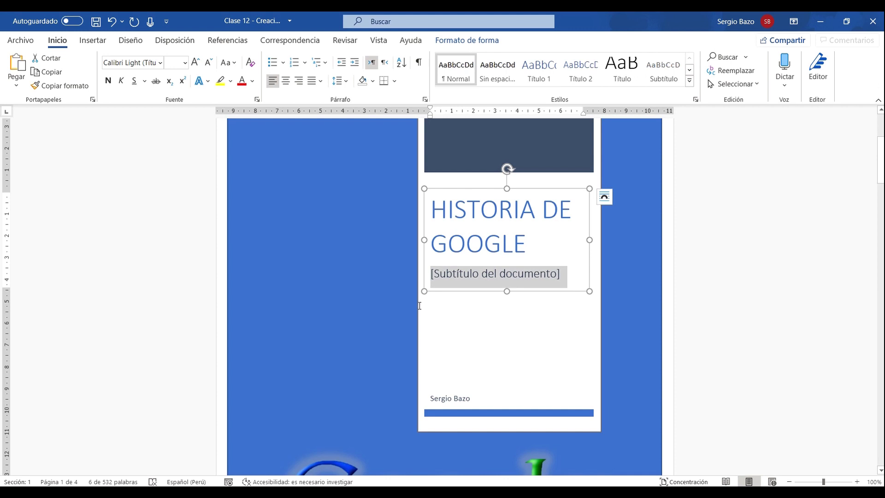
pyautogui.press('BackSpace')
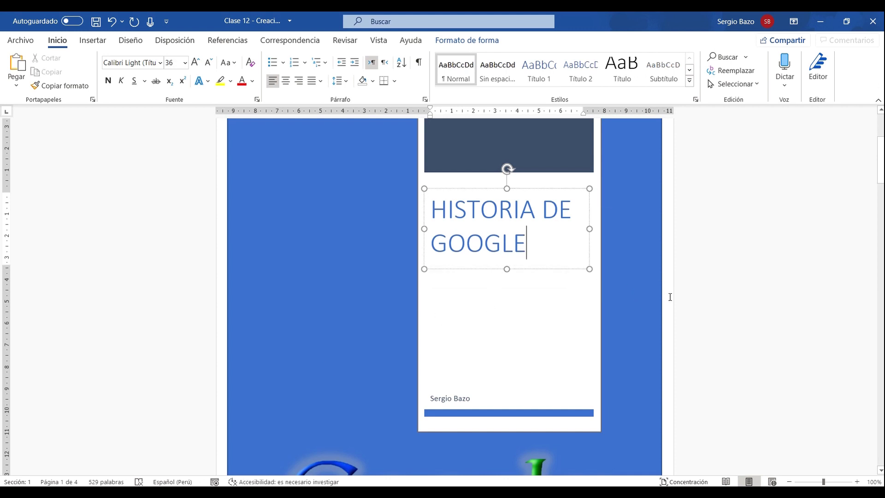
pyautogui.click(669, 297)
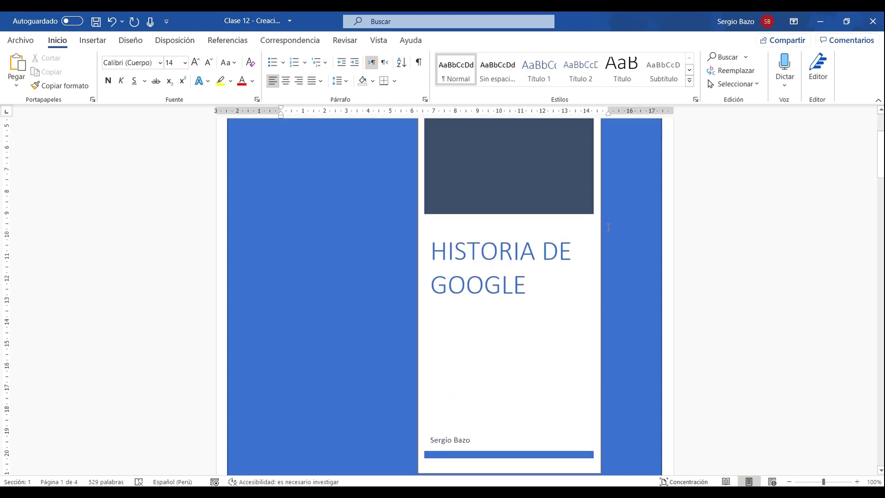
pyautogui.scroll(-5, 608, 227)
pyautogui.scroll(-3, 464, 209)
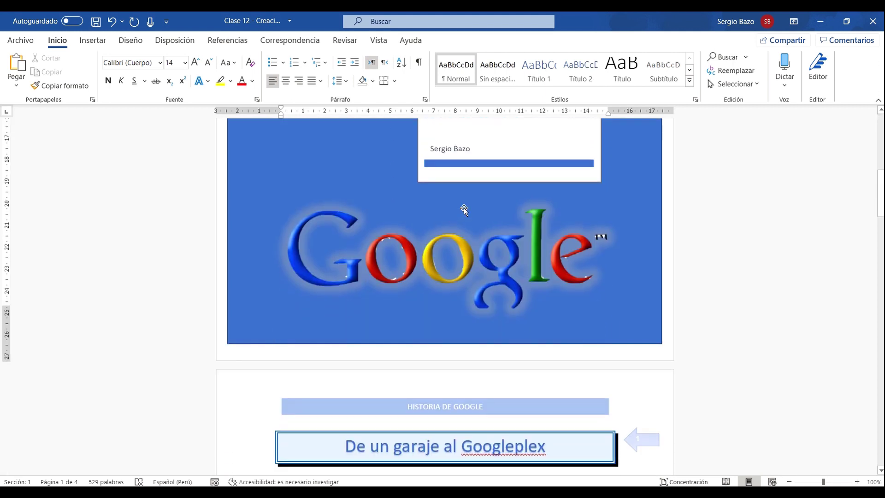
pyautogui.scroll(-2, 394, 288)
pyautogui.scroll(-3, 394, 288)
pyautogui.scroll(-2, 395, 288)
pyautogui.scroll(-3, 394, 288)
pyautogui.scroll(-4, 394, 288)
pyautogui.scroll(-2, 395, 289)
pyautogui.scroll(-3, 396, 289)
pyautogui.scroll(-4, 396, 289)
pyautogui.scroll(-6, 394, 289)
pyautogui.scroll(-3, 394, 287)
pyautogui.scroll(-1, 393, 287)
pyautogui.scroll(-3, 394, 286)
pyautogui.scroll(-1, 394, 287)
pyautogui.scroll(-3, 394, 286)
pyautogui.scroll(4, 395, 285)
pyautogui.scroll(5, 394, 285)
pyautogui.scroll(1, 394, 284)
pyautogui.scroll(6, 394, 285)
pyautogui.scroll(3, 394, 285)
pyautogui.scroll(3, 395, 285)
pyautogui.scroll(2, 395, 285)
pyautogui.scroll(4, 394, 285)
pyautogui.scroll(2, 393, 286)
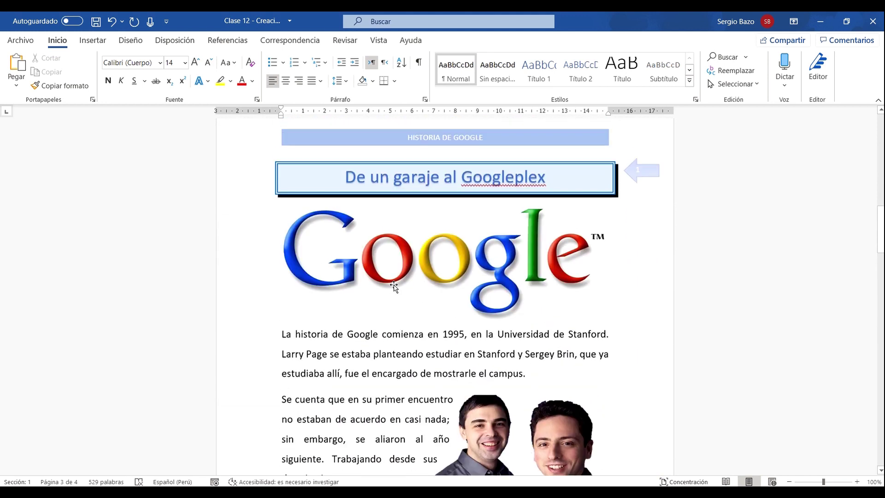
pyautogui.scroll(3, 394, 287)
pyautogui.scroll(1, 394, 287)
pyautogui.scroll(3, 394, 285)
pyautogui.scroll(3, 395, 284)
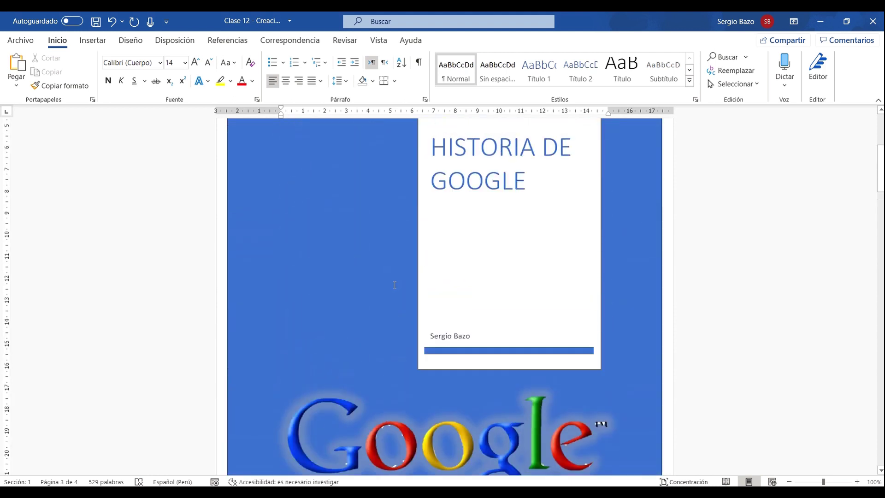
pyautogui.scroll(4, 394, 285)
pyautogui.scroll(1, 395, 285)
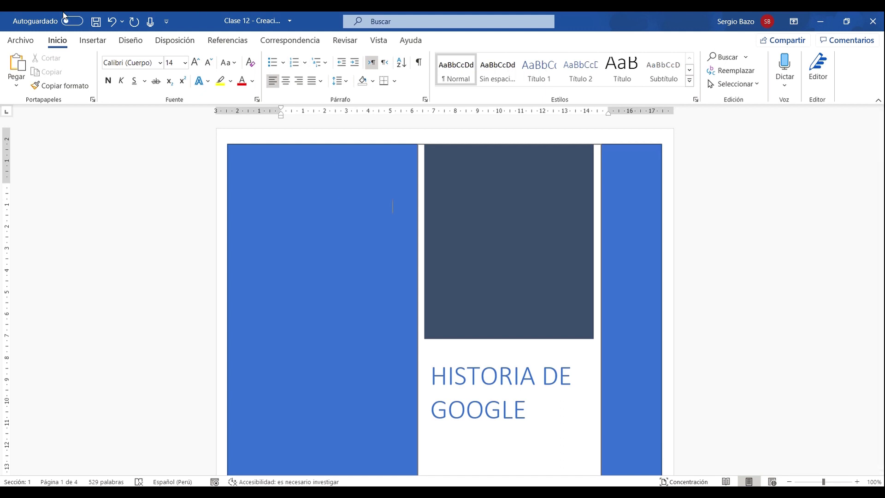
pyautogui.click(91, 41)
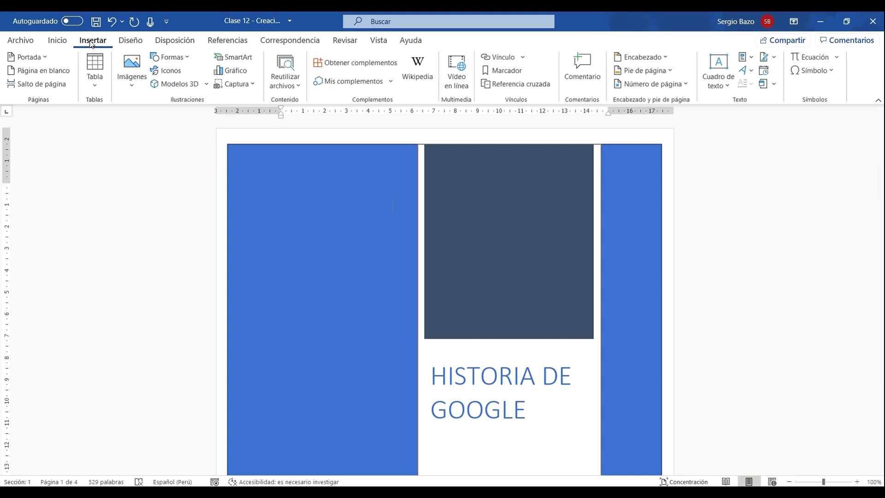
pyautogui.click(27, 56)
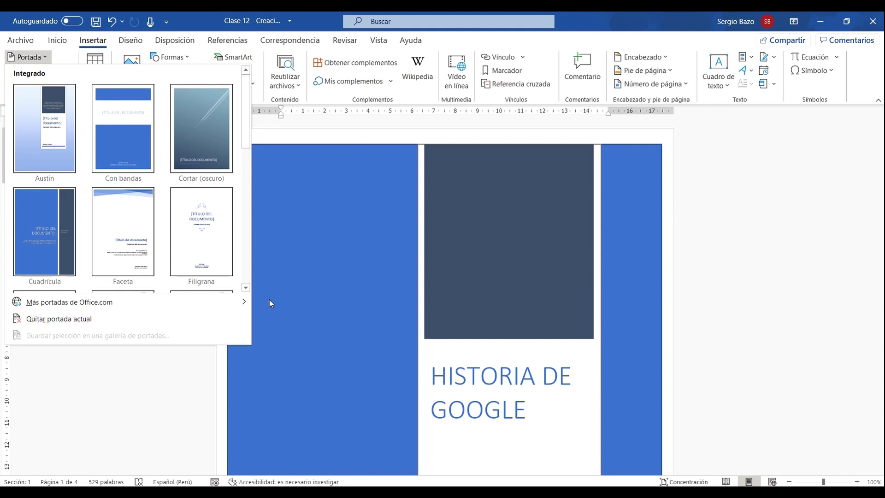
pyautogui.click(88, 428)
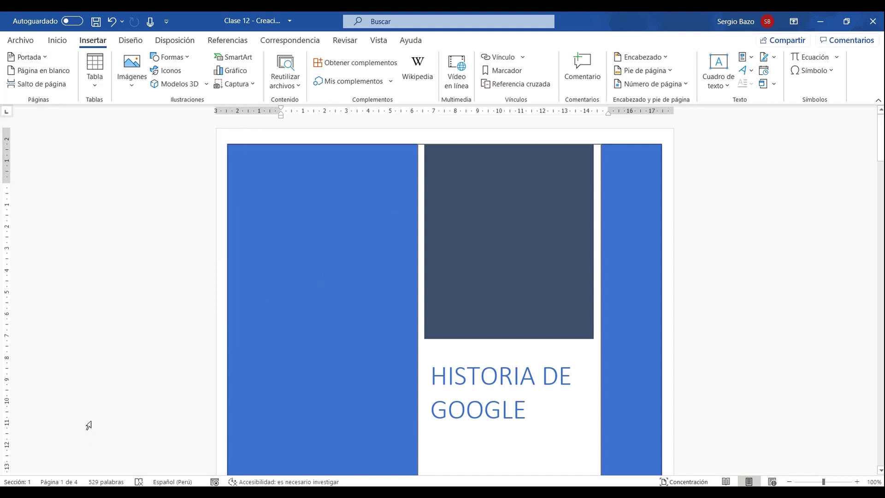